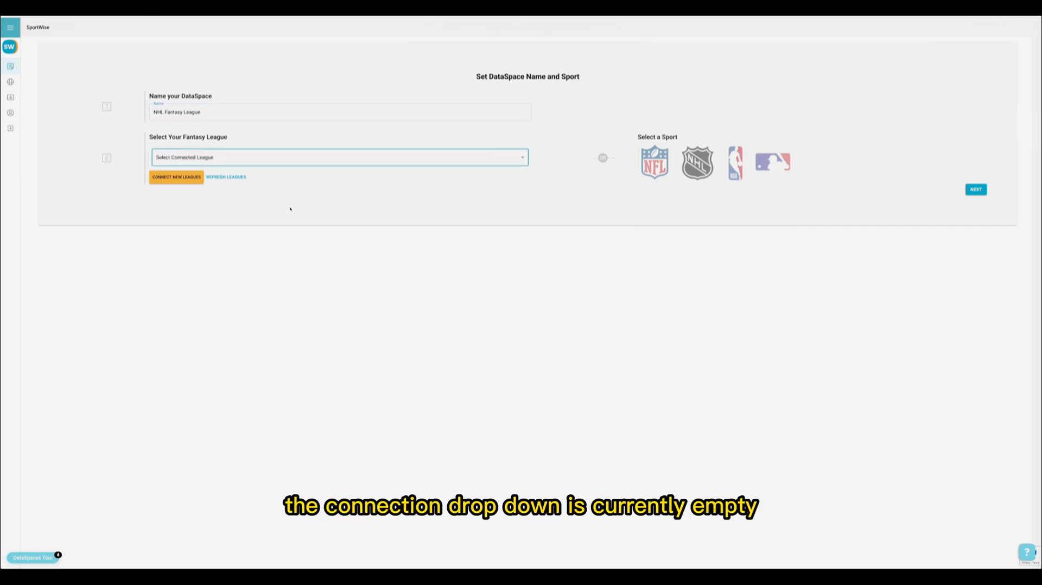
Step: Connect Yahoo! Fantasy Sports as a new league provider by signing in with the Yahoo account, and close the notification
{"action": "left_click", "coordinate": [193, 179]}
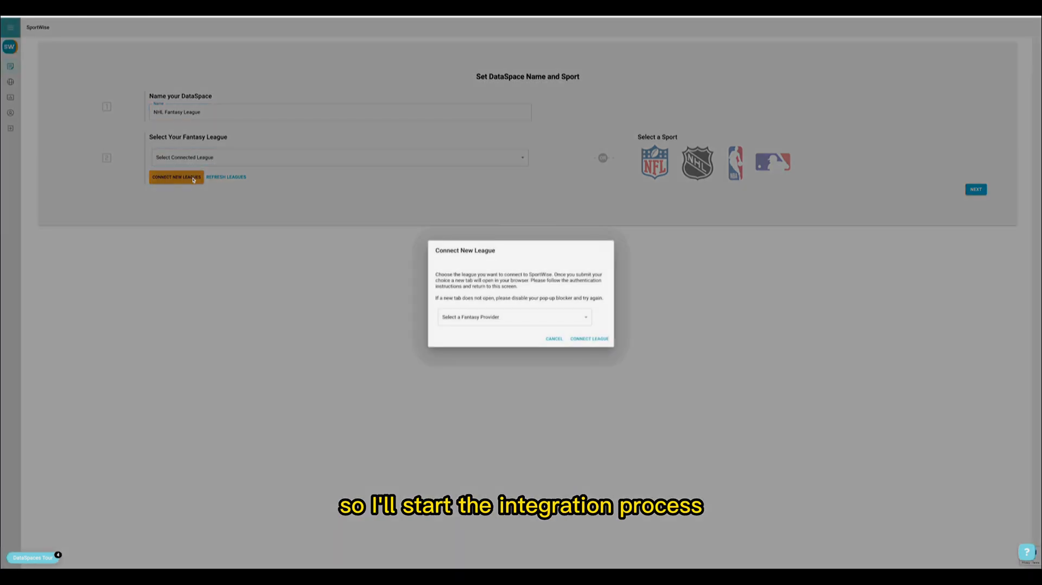
{"action": "left_click", "coordinate": [510, 320]}
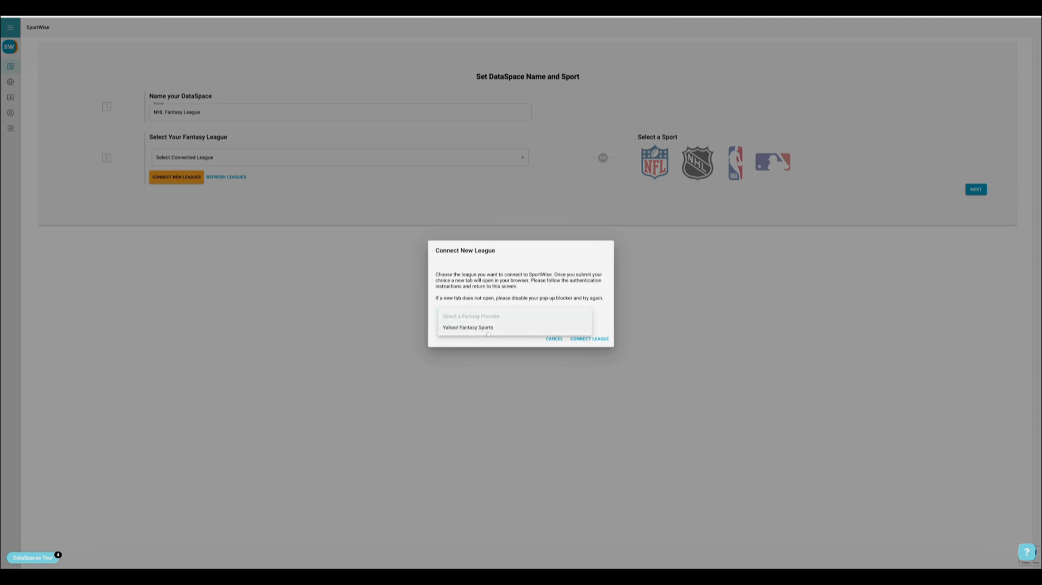
{"action": "left_click", "coordinate": [486, 328]}
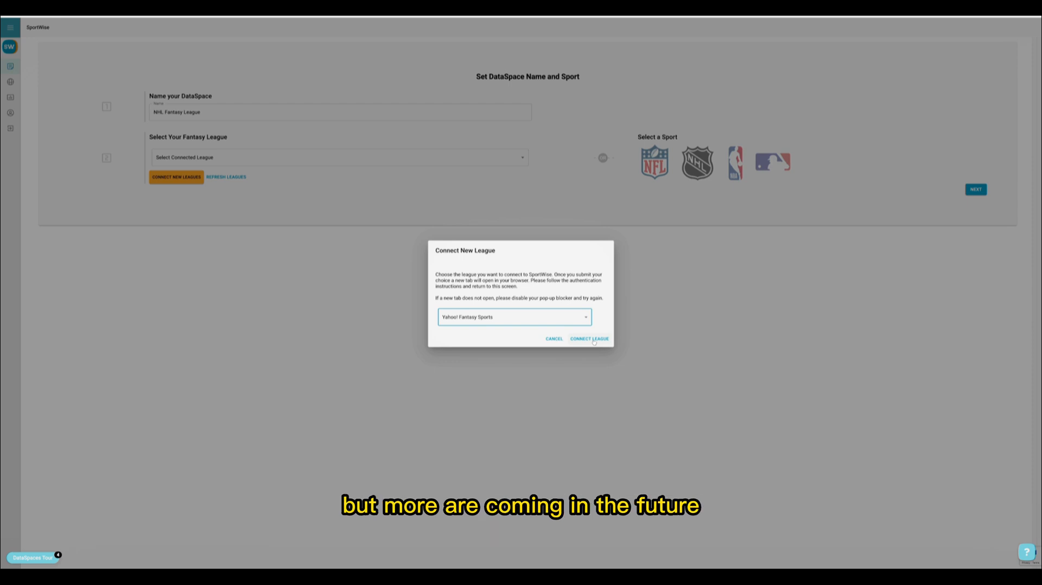
{"action": "left_click", "coordinate": [593, 340]}
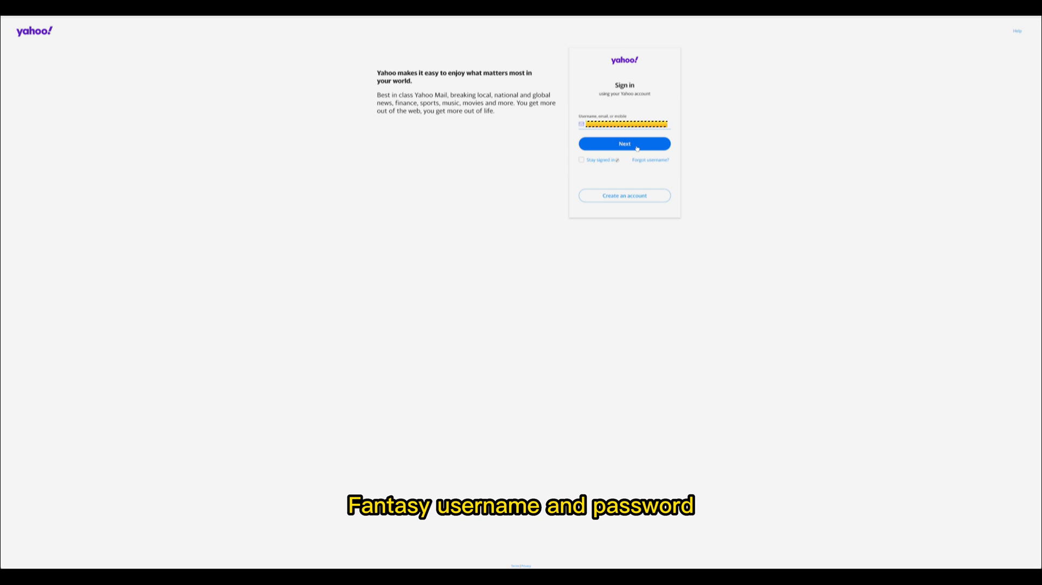
{"action": "left_click", "coordinate": [637, 148]}
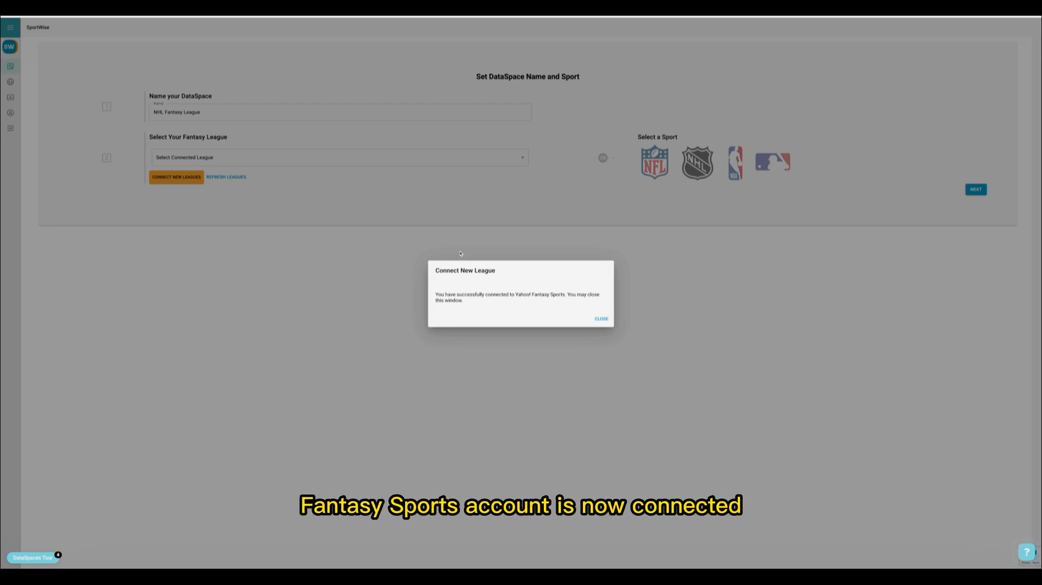
{"action": "left_click", "coordinate": [601, 318]}
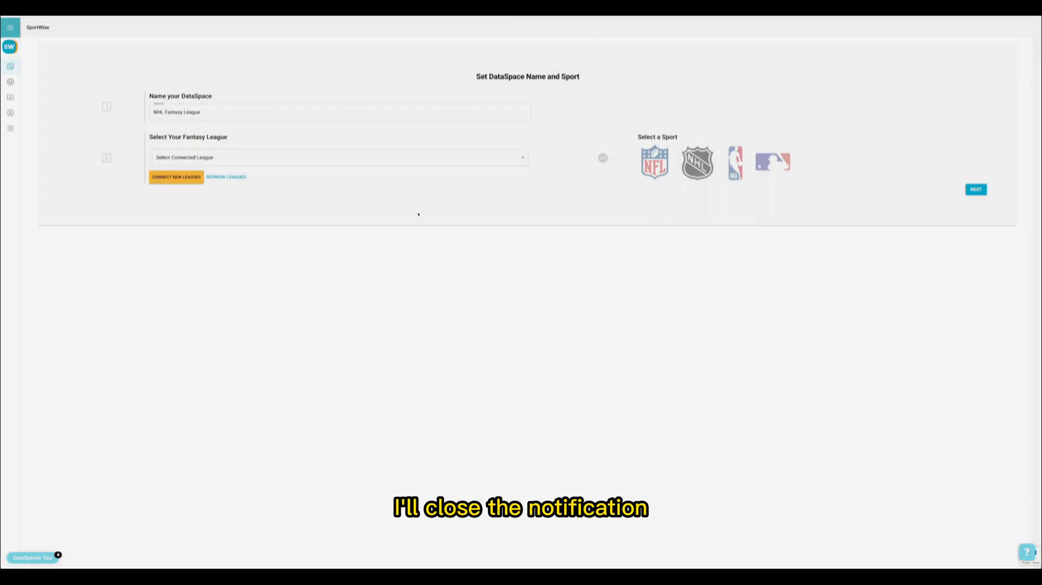
Step: Select the connected league Rolling Rink (2022) - Yahoo! Fantasy Sports NHL and continue to the dataset selection
{"action": "left_click", "coordinate": [400, 153]}
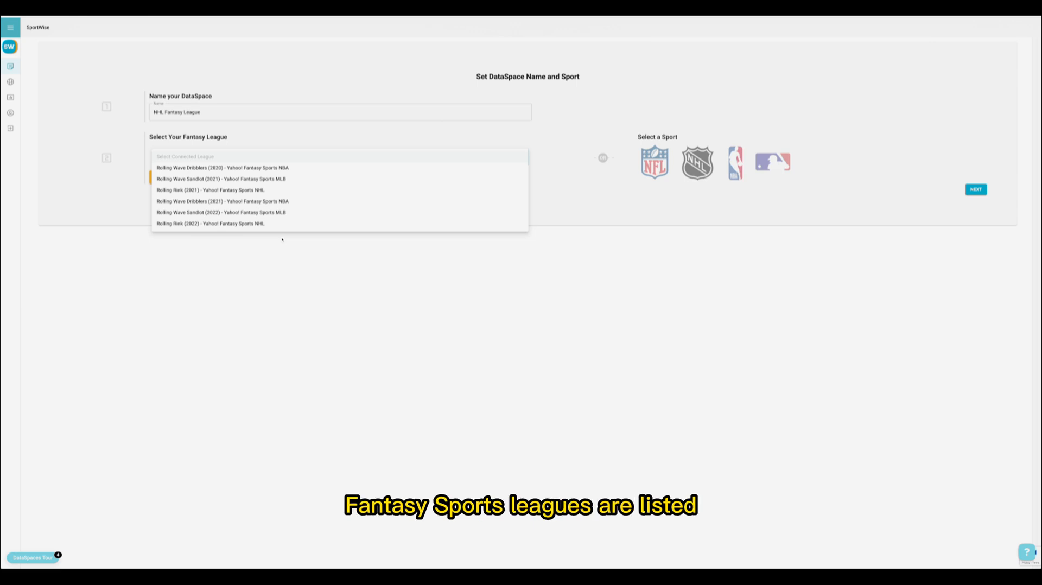
{"action": "left_click", "coordinate": [281, 225]}
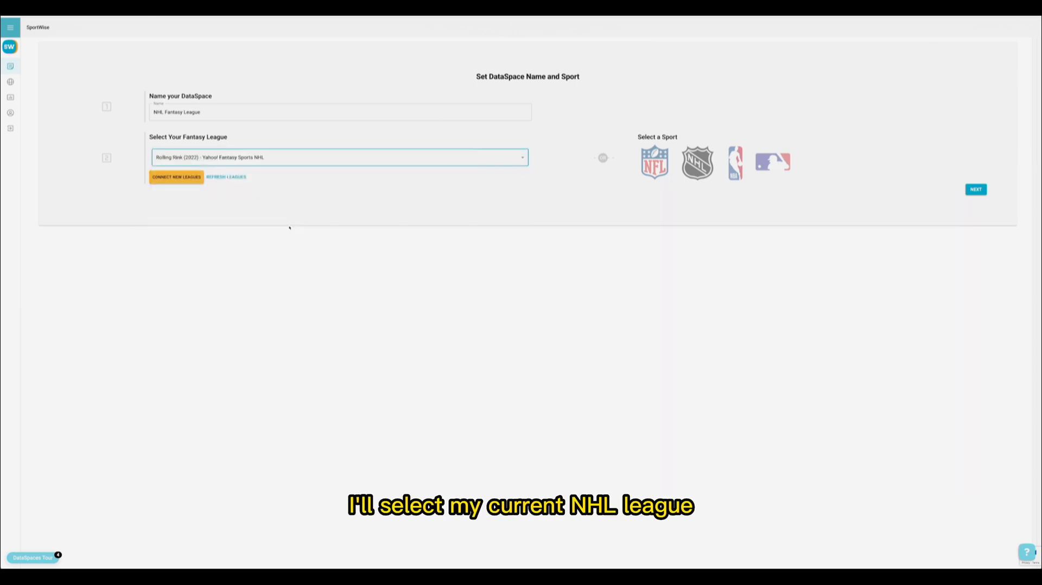
{"action": "left_click", "coordinate": [975, 190]}
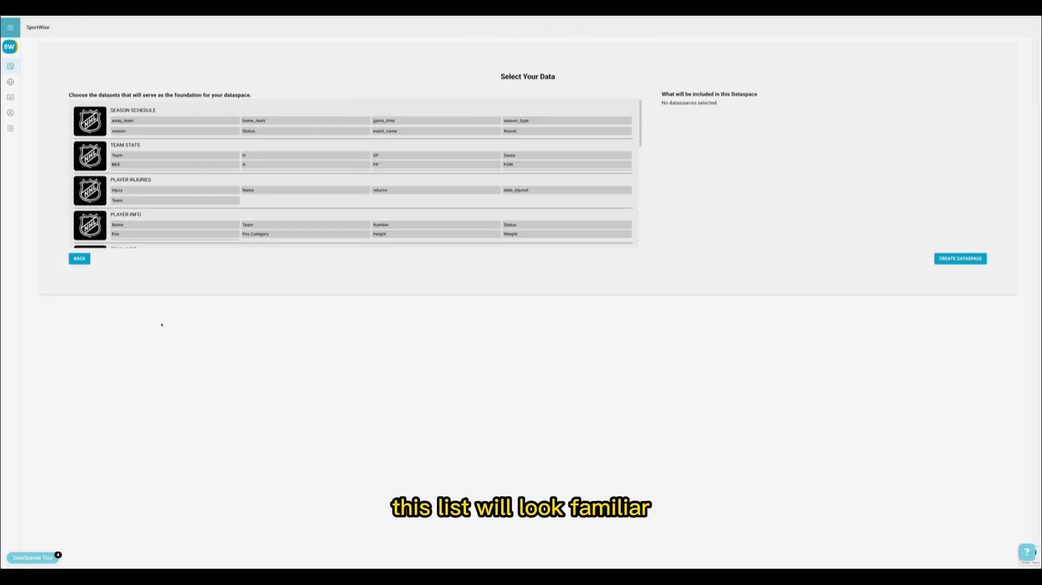
Step: Add the Yahoo Team Rosters dataset with the Name and Team Name fields, and create the DataSpace
{"action": "scroll", "coordinate": [156, 177], "scroll_direction": "down", "scroll_amount": 5}
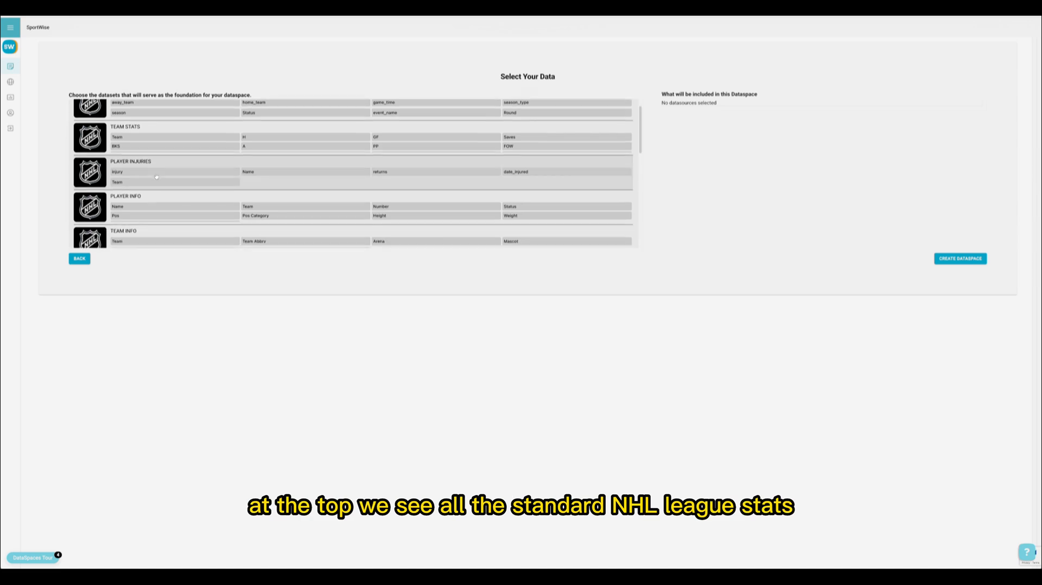
{"action": "scroll", "coordinate": [156, 177], "scroll_direction": "down", "scroll_amount": 2}
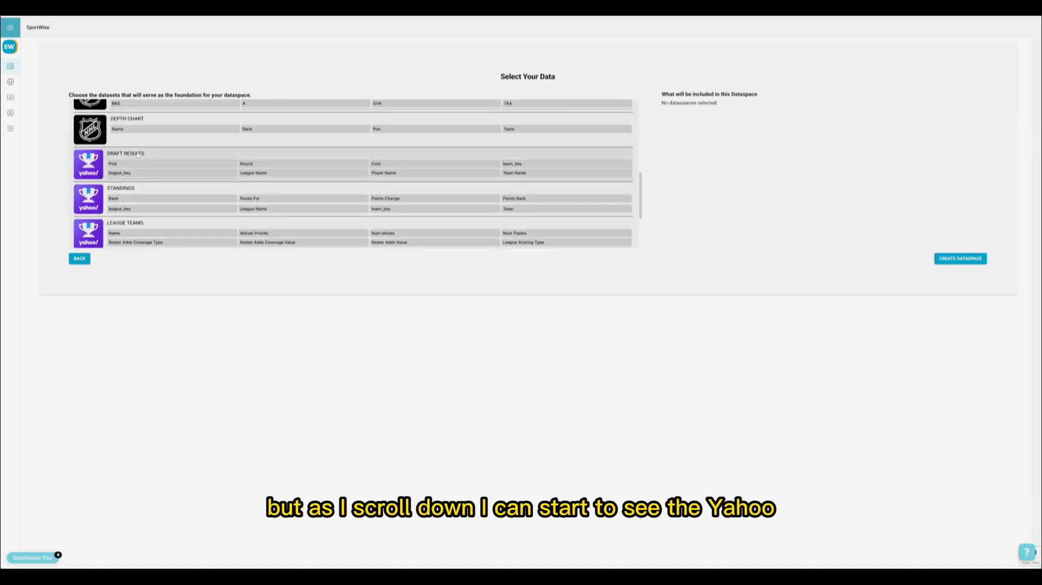
{"action": "scroll", "coordinate": [141, 165], "scroll_direction": "down", "scroll_amount": 3}
{"action": "scroll", "coordinate": [141, 165], "scroll_direction": "up", "scroll_amount": 3}
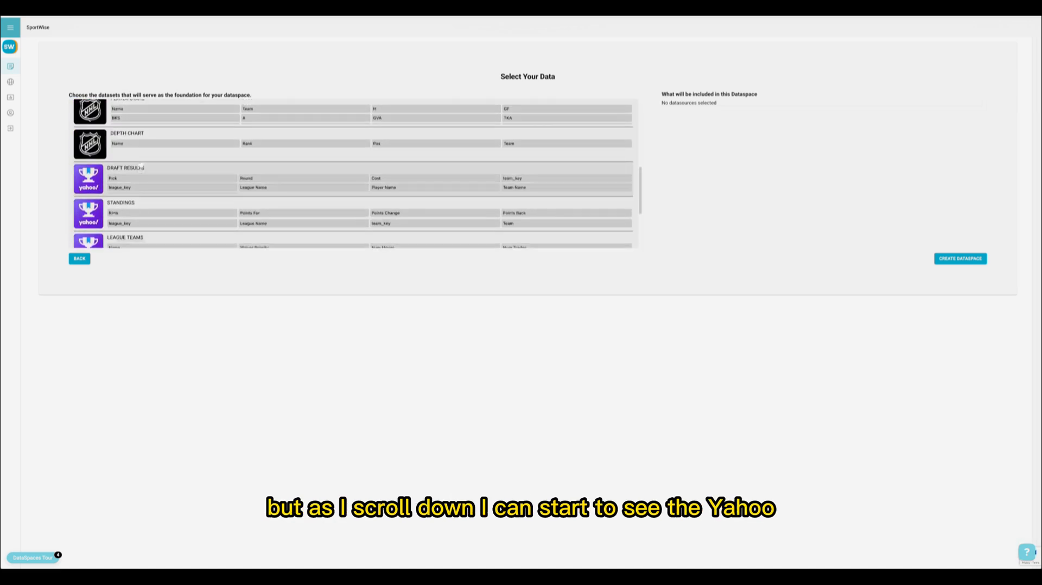
{"action": "scroll", "coordinate": [141, 165], "scroll_direction": "down", "scroll_amount": 3}
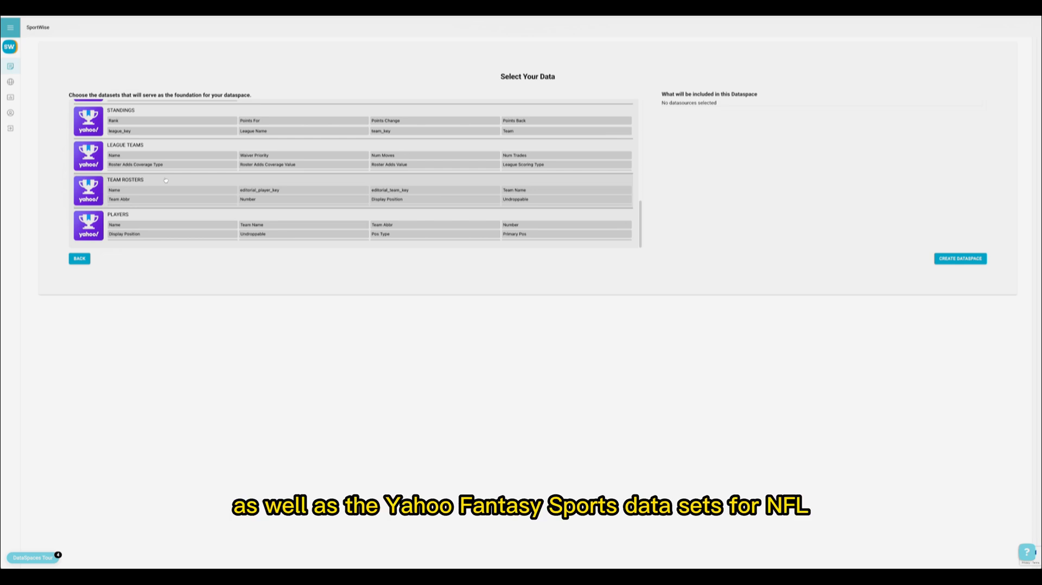
{"action": "left_click", "coordinate": [165, 180]}
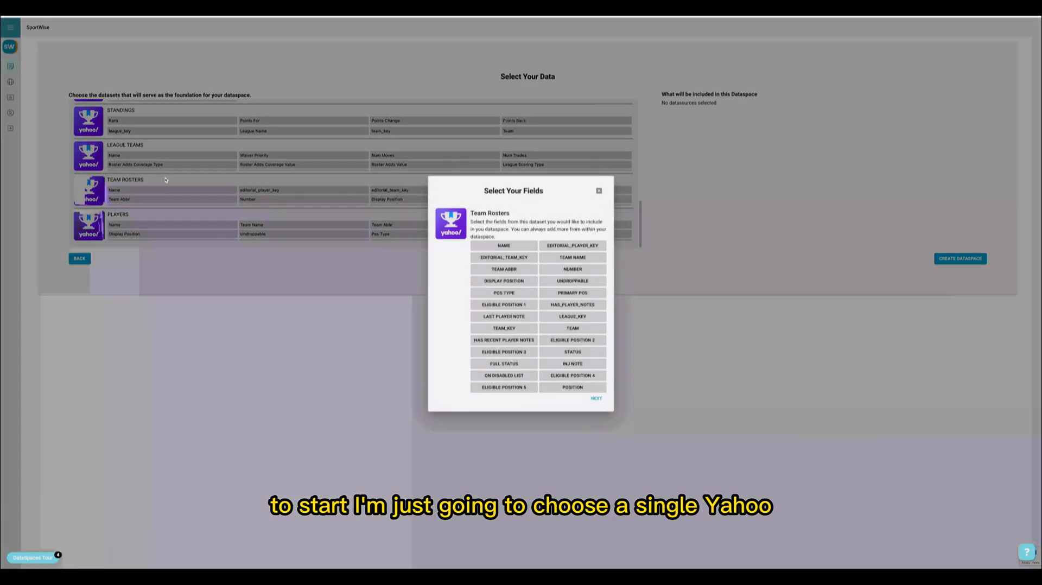
{"action": "left_click", "coordinate": [503, 245]}
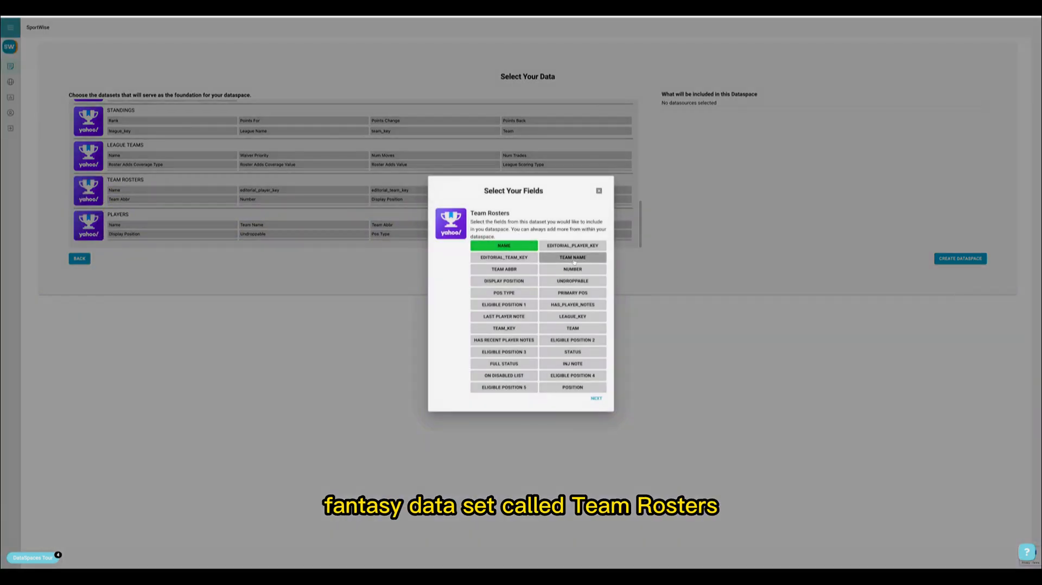
{"action": "left_click", "coordinate": [573, 258]}
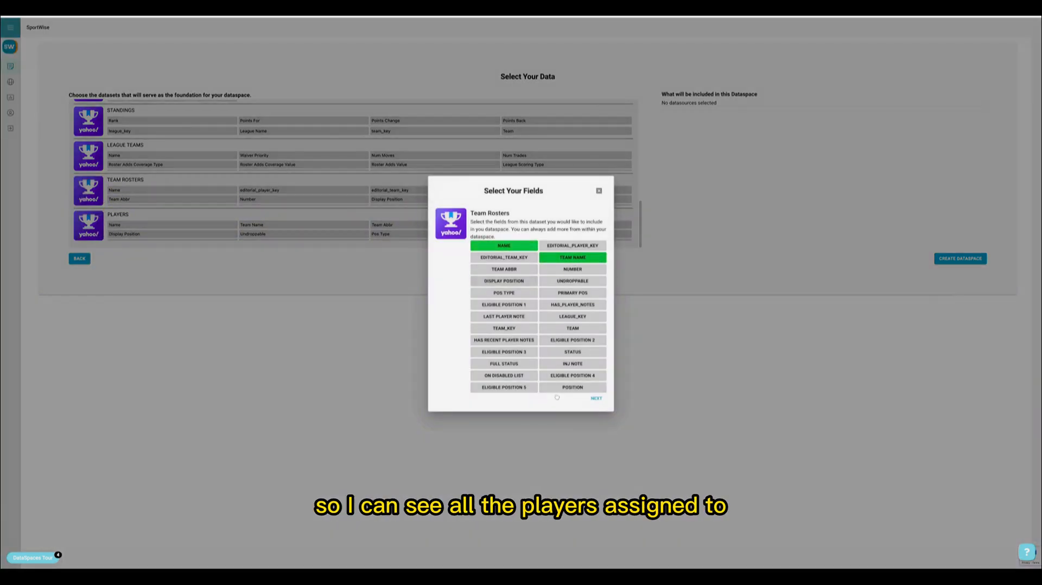
{"action": "left_click", "coordinate": [595, 398]}
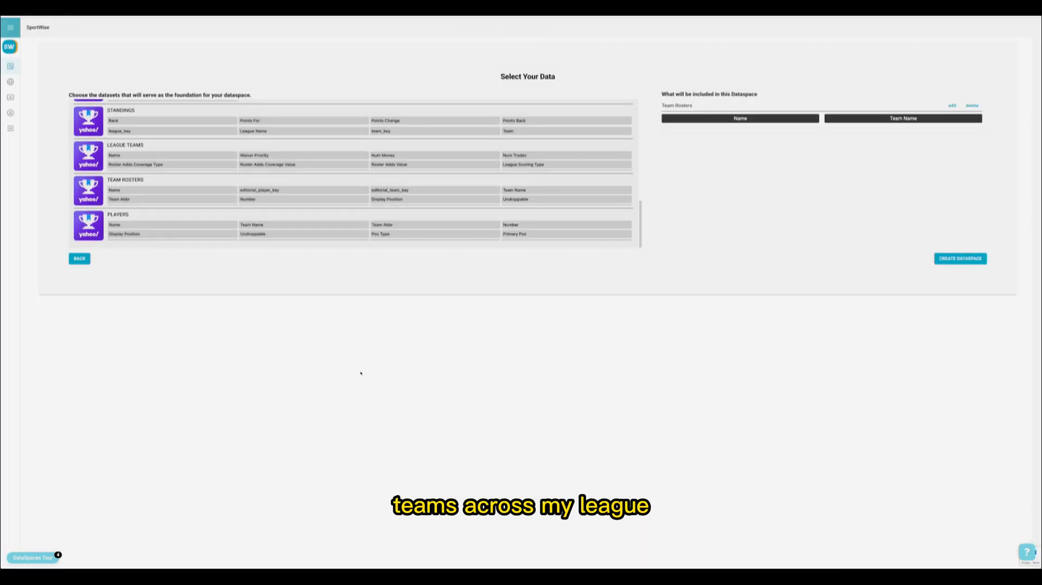
{"action": "left_click", "coordinate": [941, 259]}
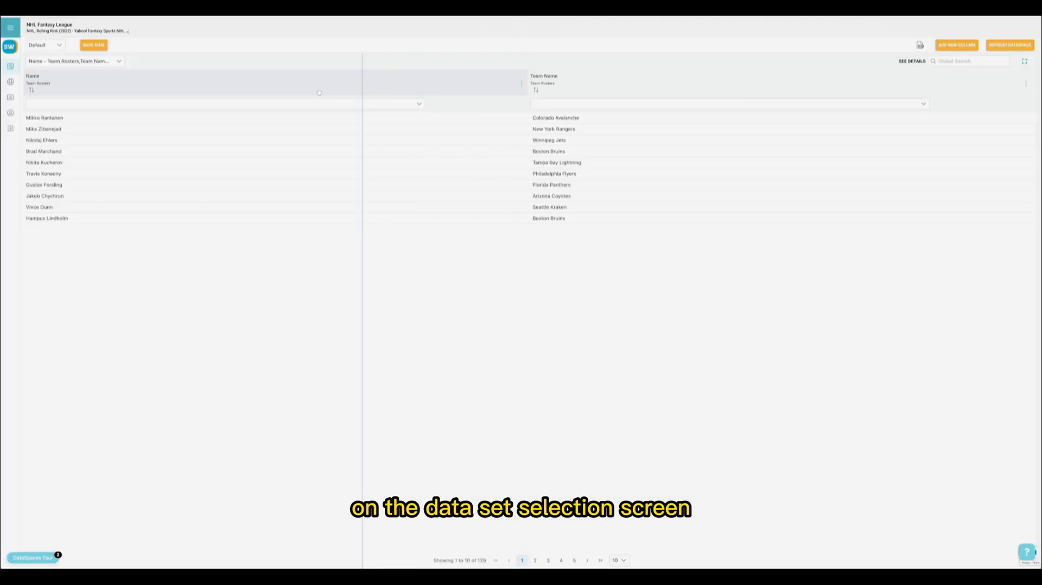
Step: Add the Team column from Team Rosters to the visible columns of the DataSpace table
{"action": "left_click_drag", "start_coordinate": [319, 92], "coordinate": [262, 89]}
{"action": "left_click", "coordinate": [116, 61]}
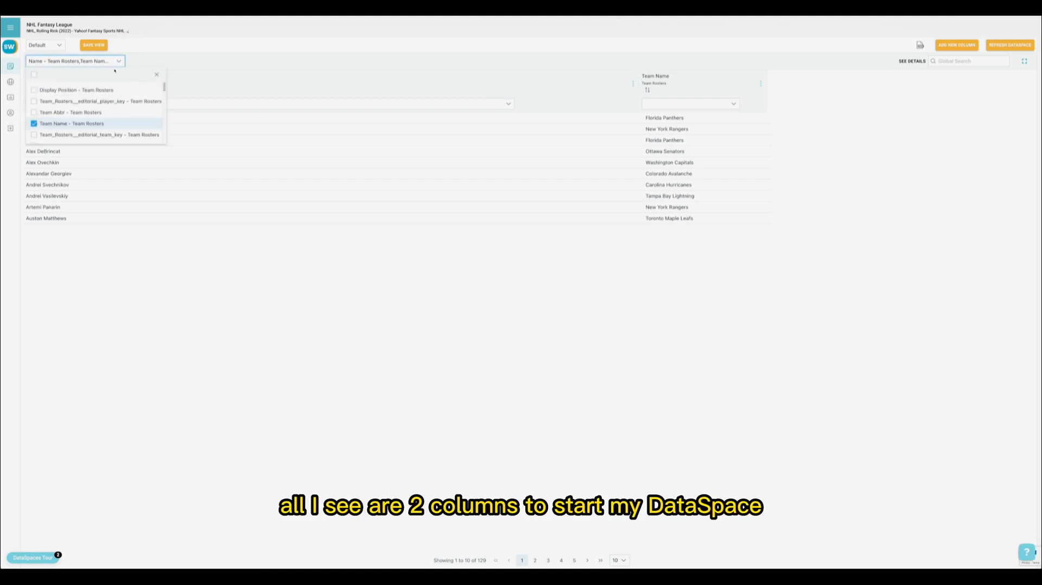
{"action": "scroll", "coordinate": [119, 108], "scroll_direction": "down", "scroll_amount": 2}
{"action": "scroll", "coordinate": [120, 113], "scroll_direction": "down", "scroll_amount": 3}
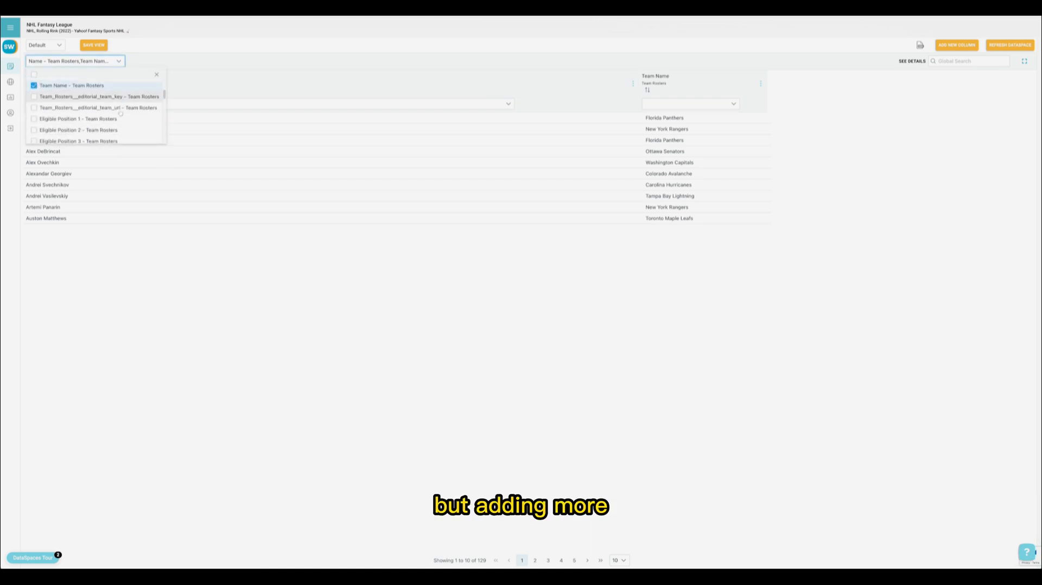
{"action": "scroll", "coordinate": [121, 114], "scroll_direction": "down", "scroll_amount": 3}
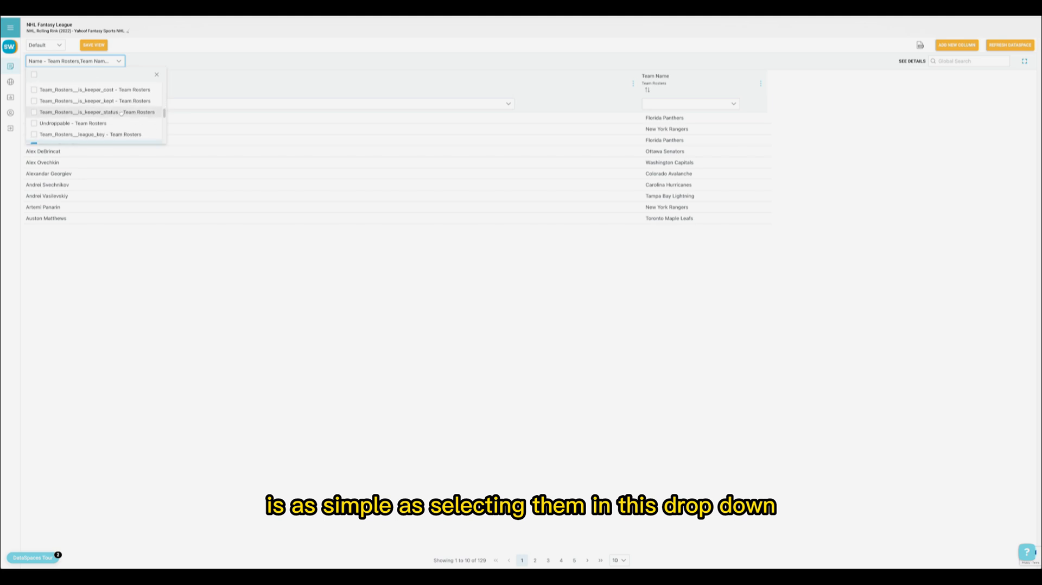
{"action": "scroll", "coordinate": [121, 113], "scroll_direction": "down", "scroll_amount": 3}
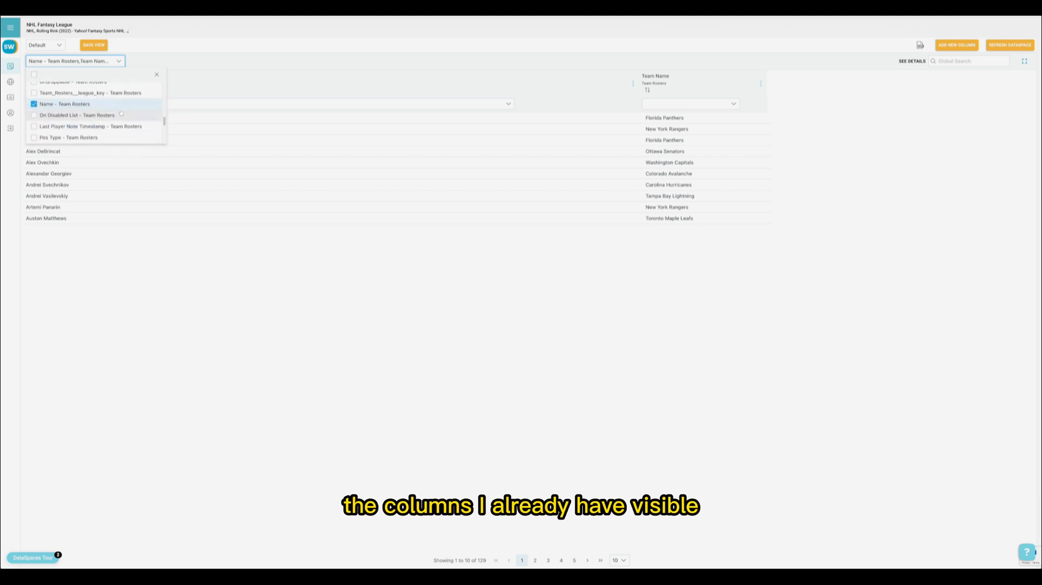
{"action": "scroll", "coordinate": [121, 113], "scroll_direction": "down", "scroll_amount": 2}
{"action": "scroll", "coordinate": [121, 113], "scroll_direction": "down", "scroll_amount": 5}
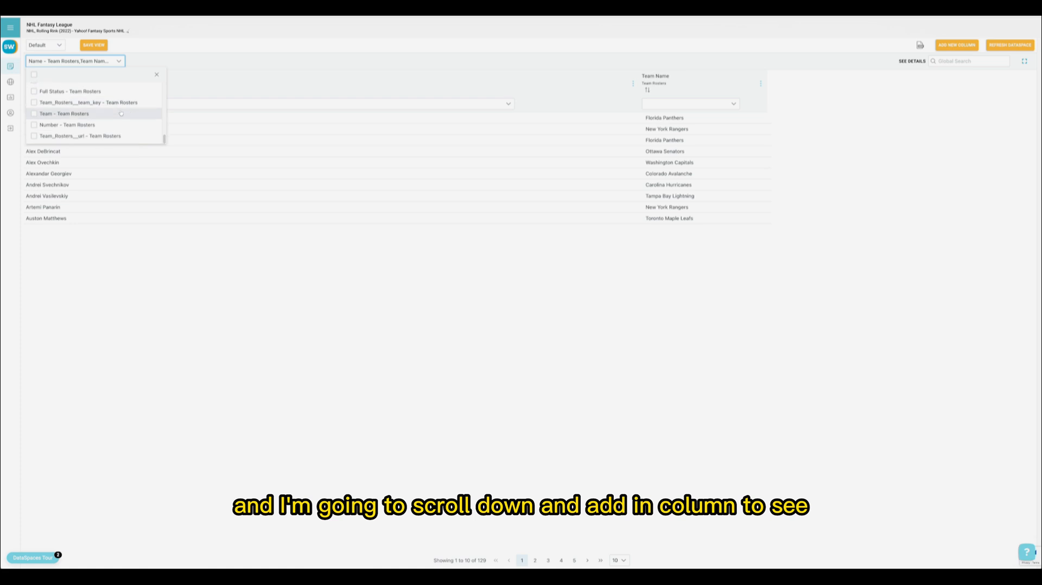
{"action": "left_click", "coordinate": [121, 113]}
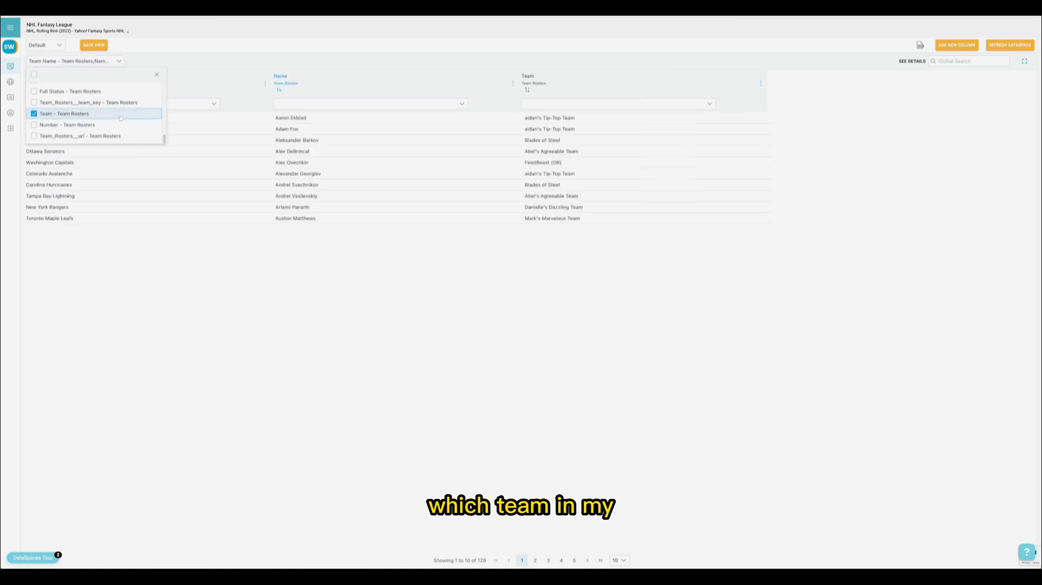
{"action": "left_click", "coordinate": [353, 328]}
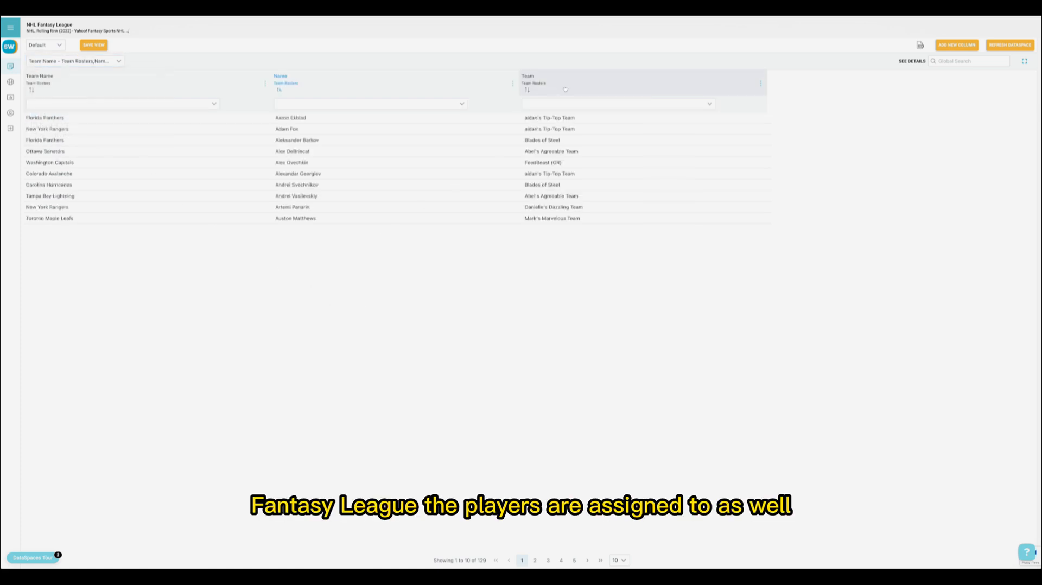
Step: Show 100 rows per page and resize the columns, narrowing Team Name and Name and widening Team
{"action": "left_click", "coordinate": [617, 559]}
{"action": "left_click", "coordinate": [619, 538]}
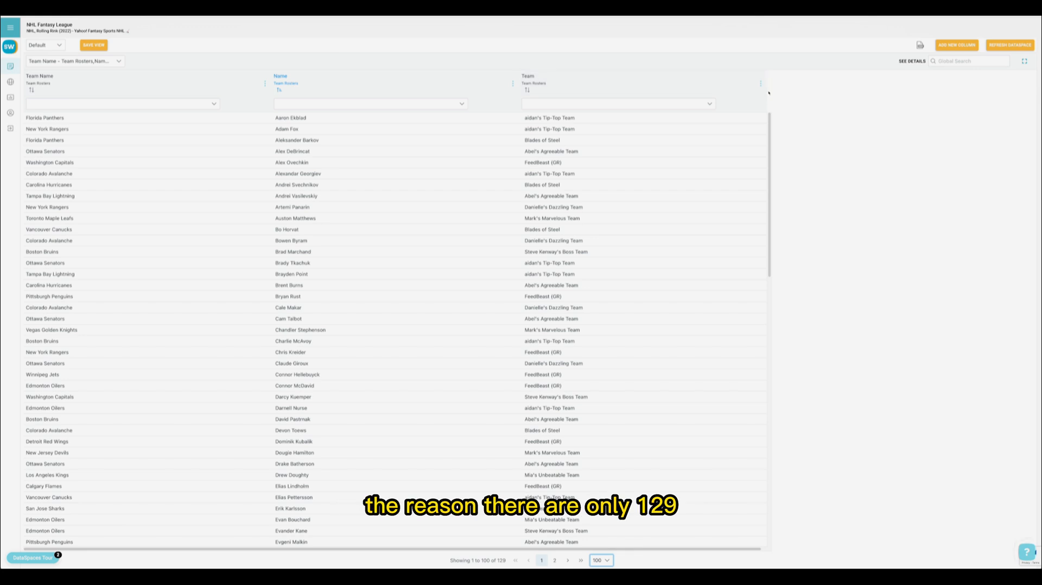
{"action": "left_click_drag", "start_coordinate": [767, 87], "coordinate": [883, 80]}
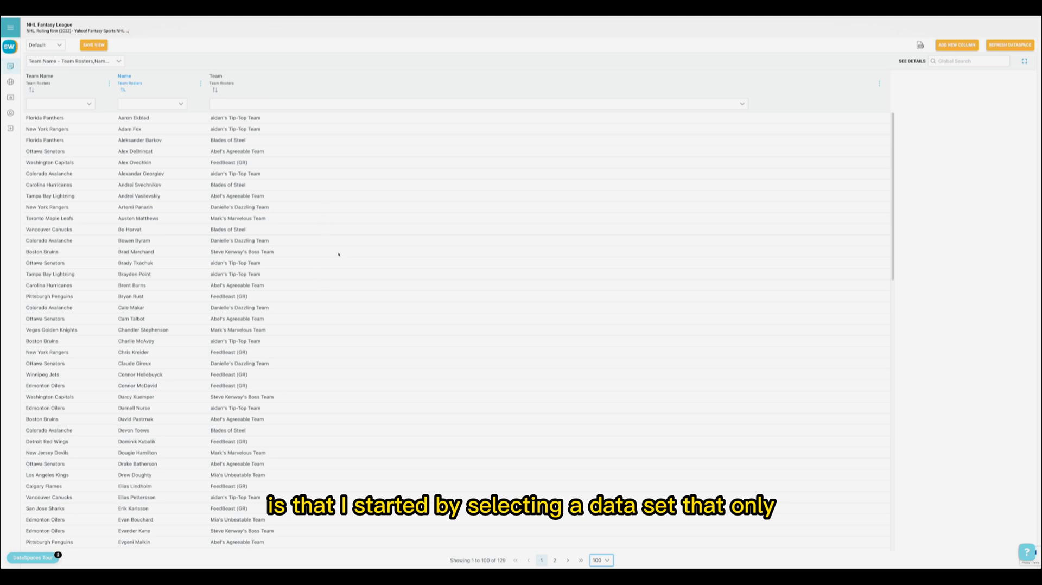
{"action": "scroll", "coordinate": [339, 254], "scroll_direction": "down", "scroll_amount": 10}
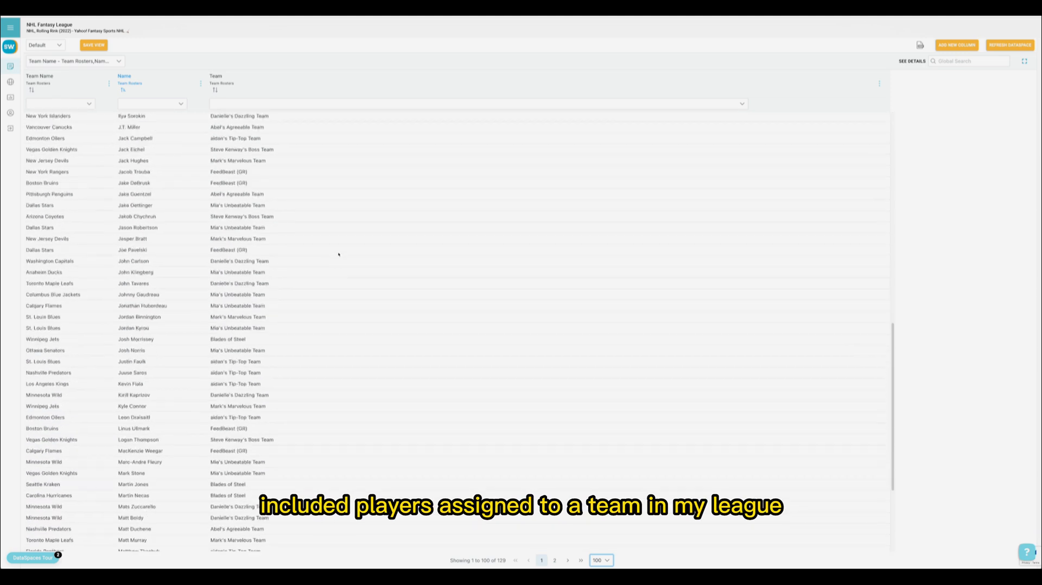
{"action": "scroll", "coordinate": [338, 254], "scroll_direction": "up", "scroll_amount": 5}
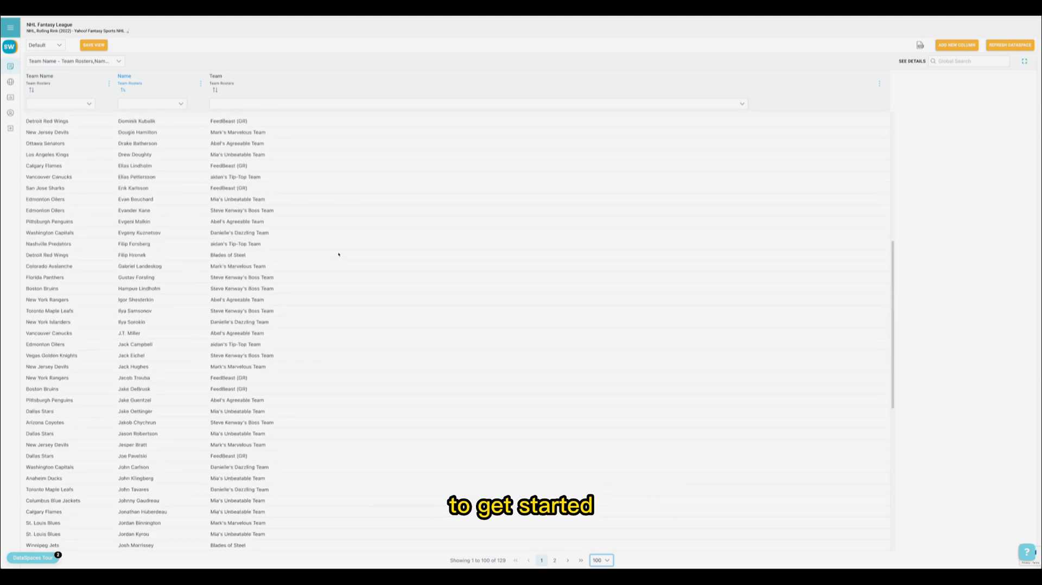
{"action": "scroll", "coordinate": [338, 254], "scroll_direction": "up", "scroll_amount": 8}
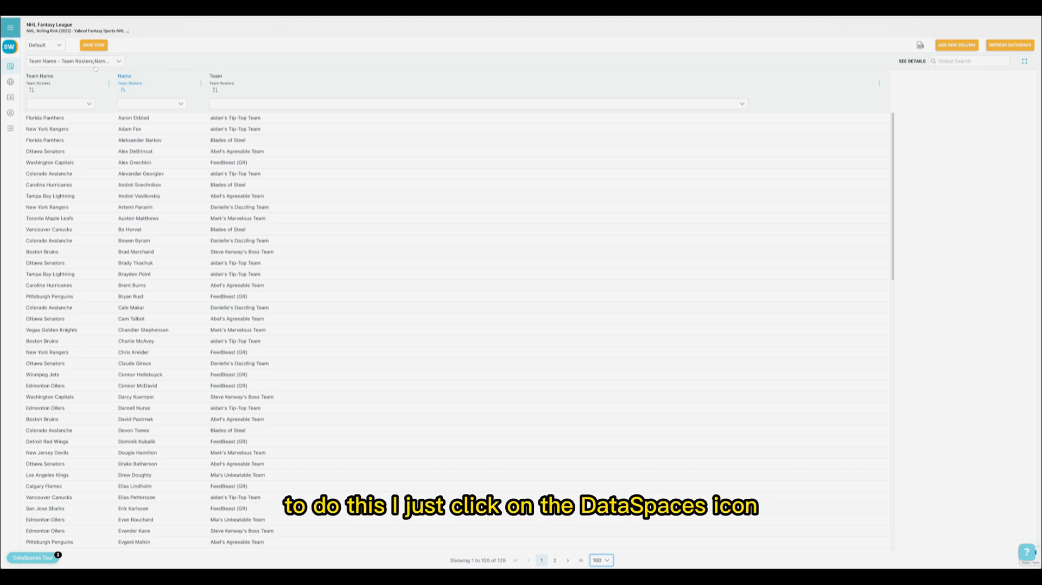
Step: Open the NHL Fantasy League DataSpace for editing and proceed to its dataset selection, keeping its name and league
{"action": "left_click", "coordinate": [16, 67]}
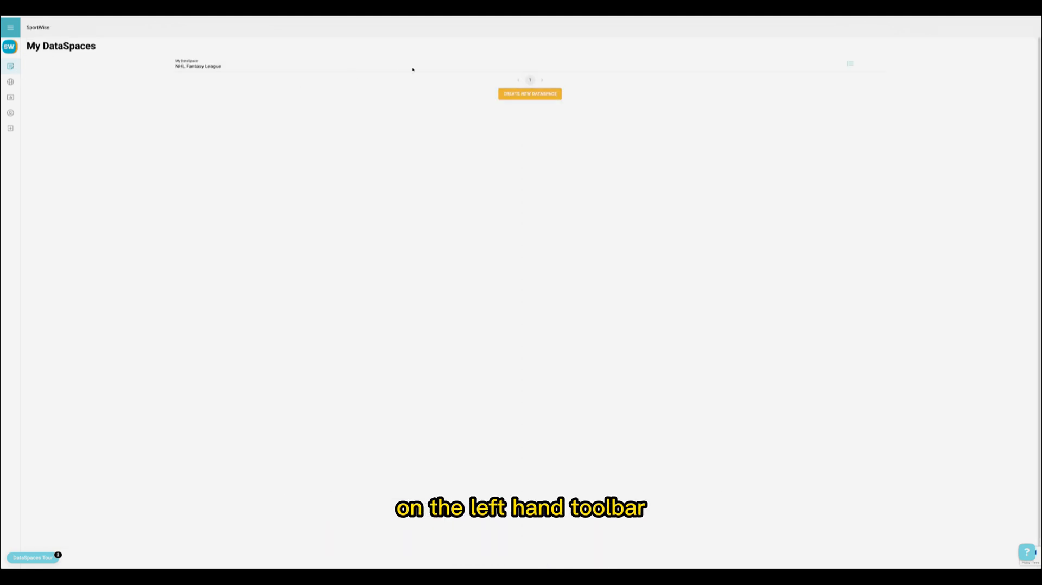
{"action": "left_click", "coordinate": [850, 65]}
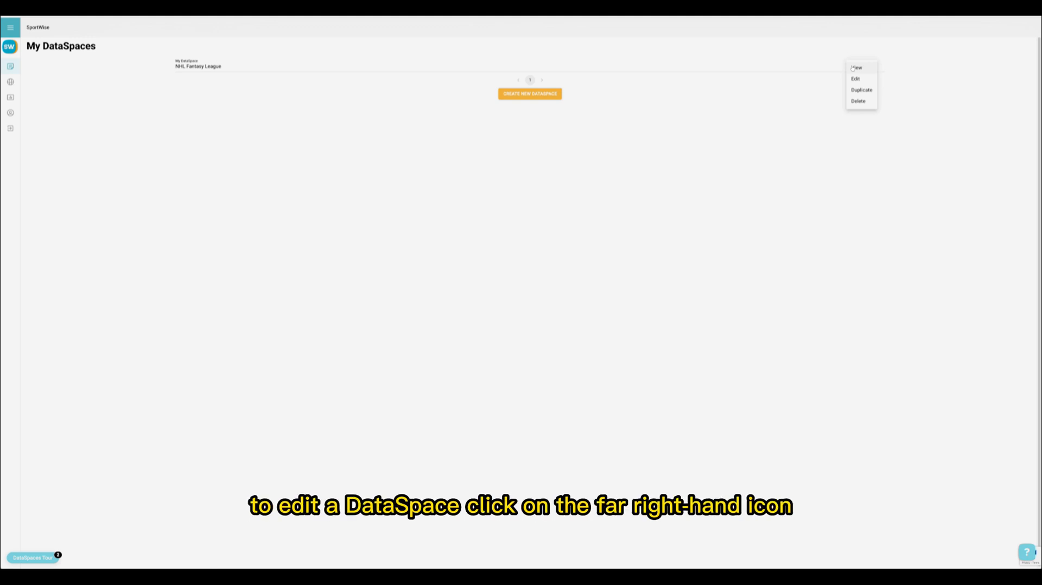
{"action": "left_click", "coordinate": [856, 79]}
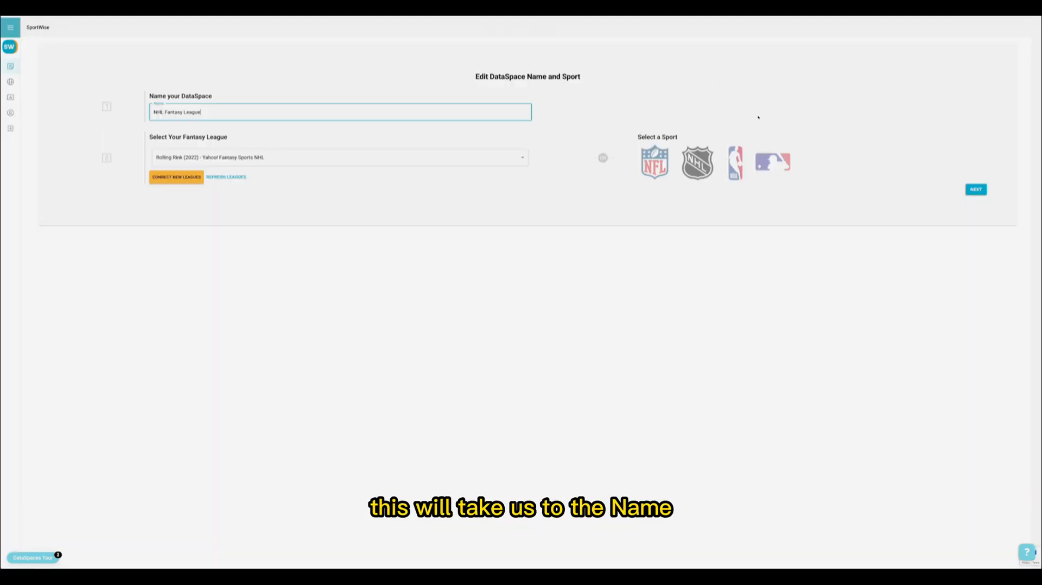
{"action": "left_click", "coordinate": [975, 189]}
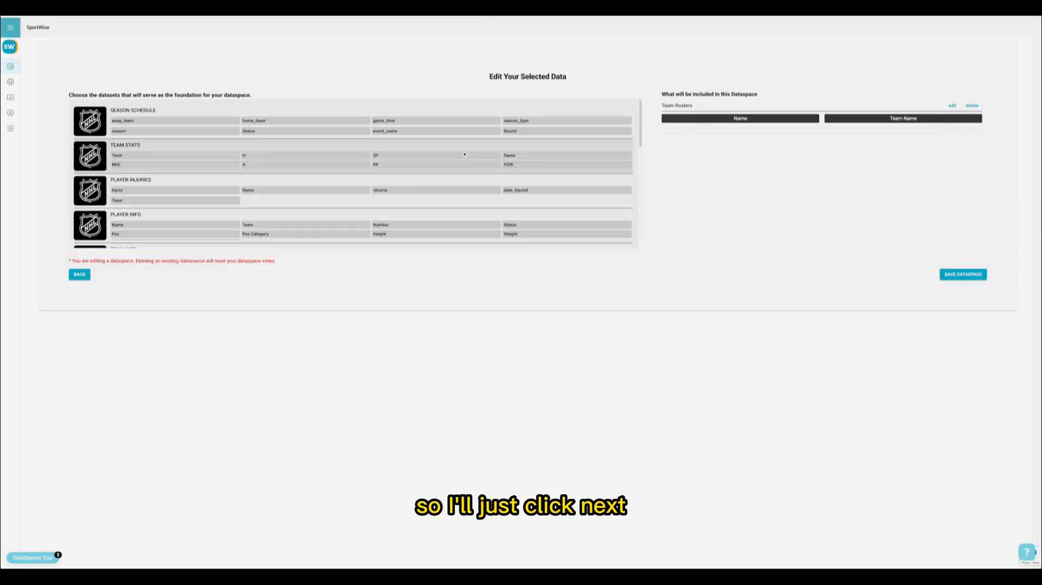
{"action": "scroll", "coordinate": [360, 165], "scroll_direction": "down", "scroll_amount": 1}
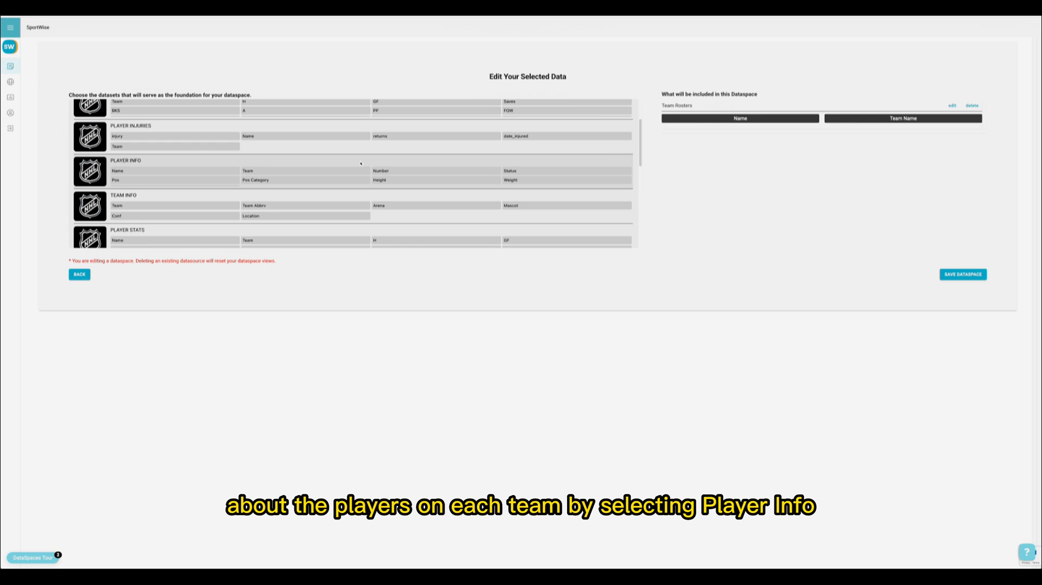
{"action": "left_click", "coordinate": [360, 163]}
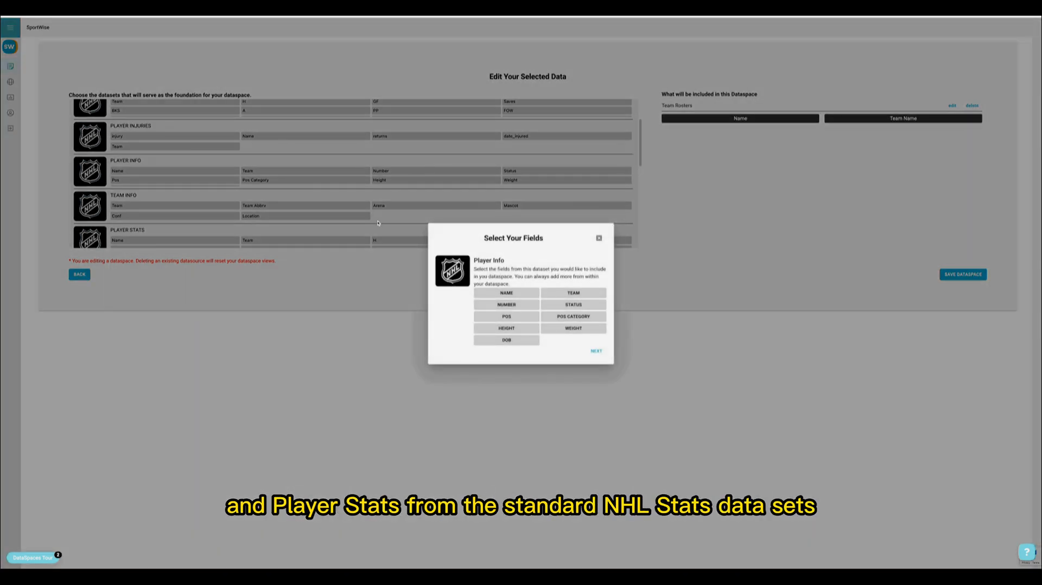
{"action": "left_click", "coordinate": [515, 297]}
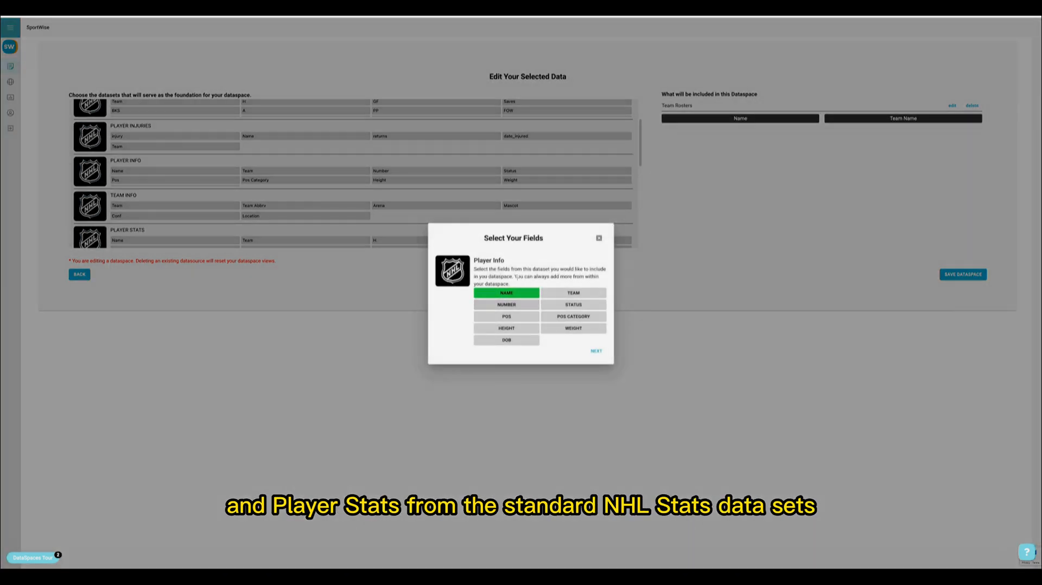
{"action": "left_click", "coordinate": [599, 239]}
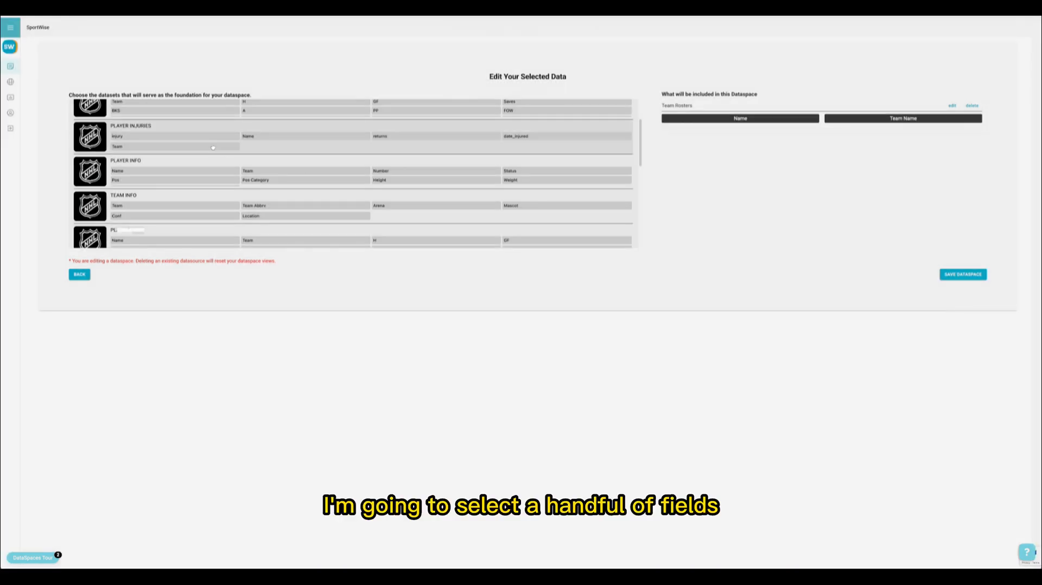
Step: Add the 2022 Player Stats dataset with Name, H, GP, BLKS, A, GVA, TKA, +/-, TOI, FOW, G, FOL and SOG
{"action": "left_click", "coordinate": [197, 236]}
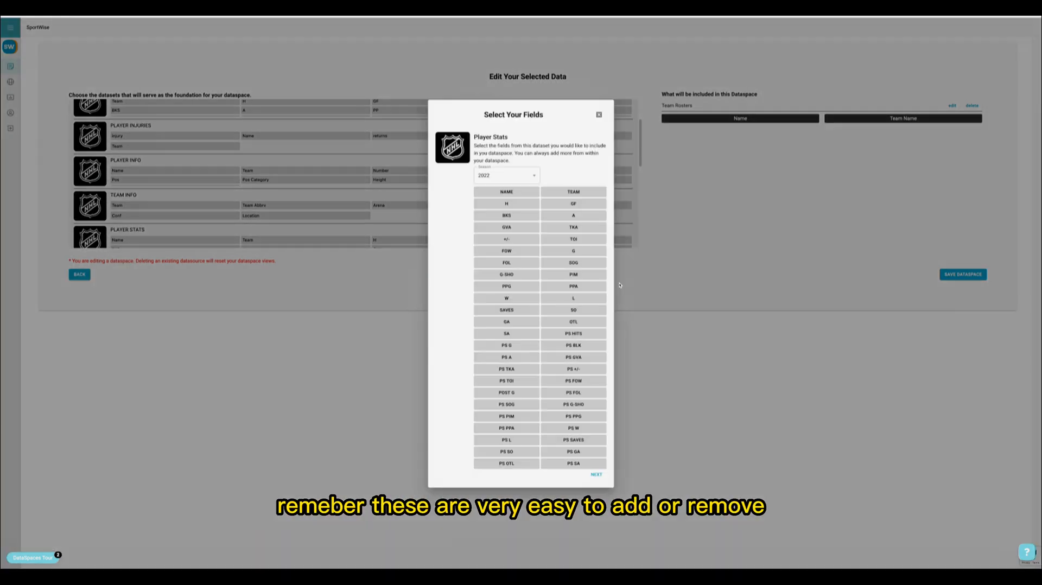
{"action": "left_click", "coordinate": [507, 191]}
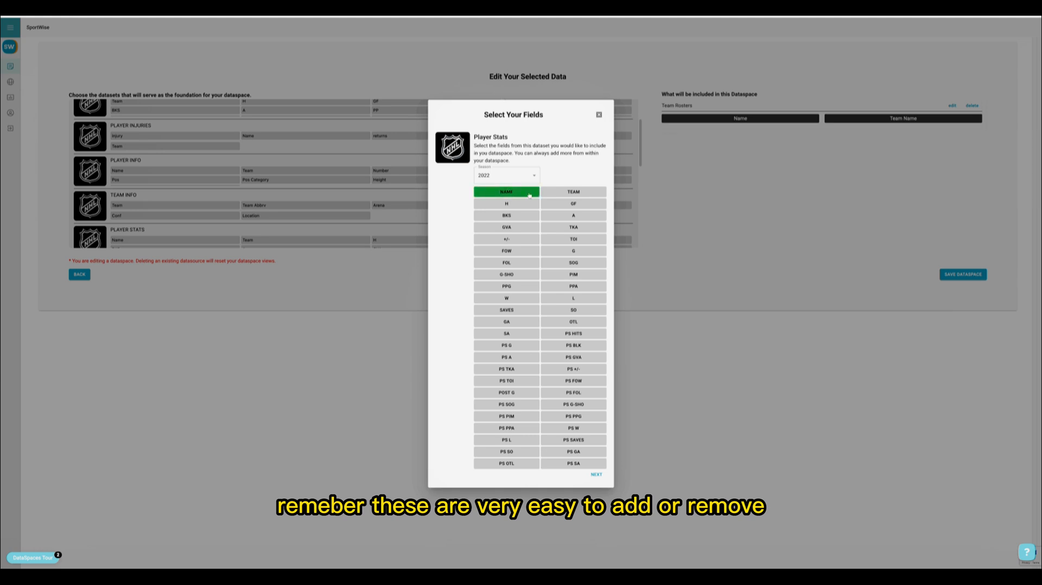
{"action": "left_click", "coordinate": [507, 204]}
{"action": "left_click", "coordinate": [573, 203]}
{"action": "left_click", "coordinate": [494, 215]}
{"action": "left_click", "coordinate": [565, 216]}
{"action": "left_click", "coordinate": [510, 227]}
{"action": "left_click", "coordinate": [566, 228]}
{"action": "left_click", "coordinate": [510, 239]}
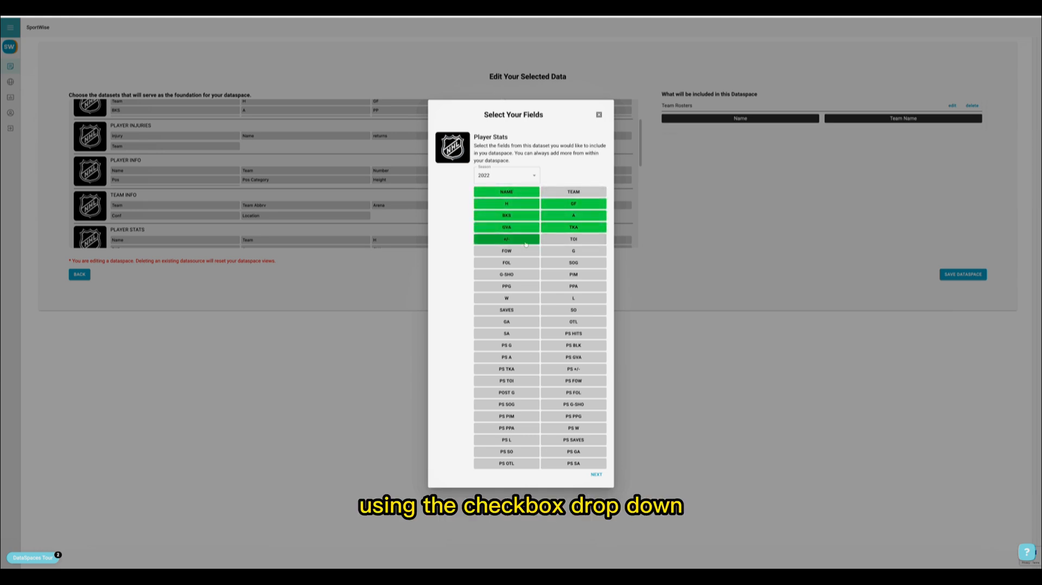
{"action": "left_click", "coordinate": [565, 240]}
{"action": "left_click", "coordinate": [516, 252]}
{"action": "left_click", "coordinate": [566, 252]}
{"action": "left_click", "coordinate": [596, 474]}
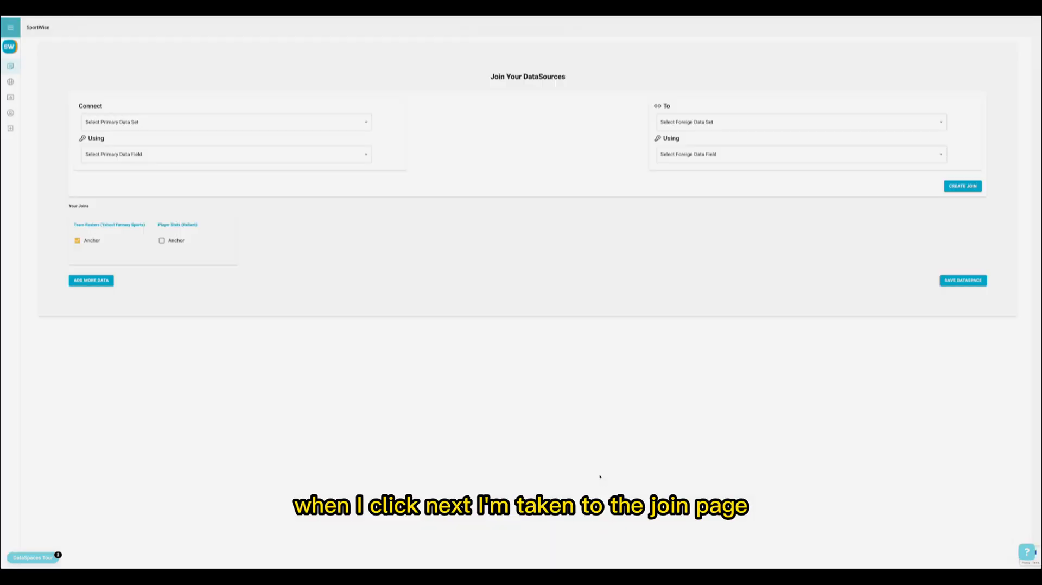
Step: Join Team Rosters (Yahoo! Fantasy Sports) to Player Stats 2022, matching the Full Name field with the Player field
{"action": "left_click", "coordinate": [185, 122]}
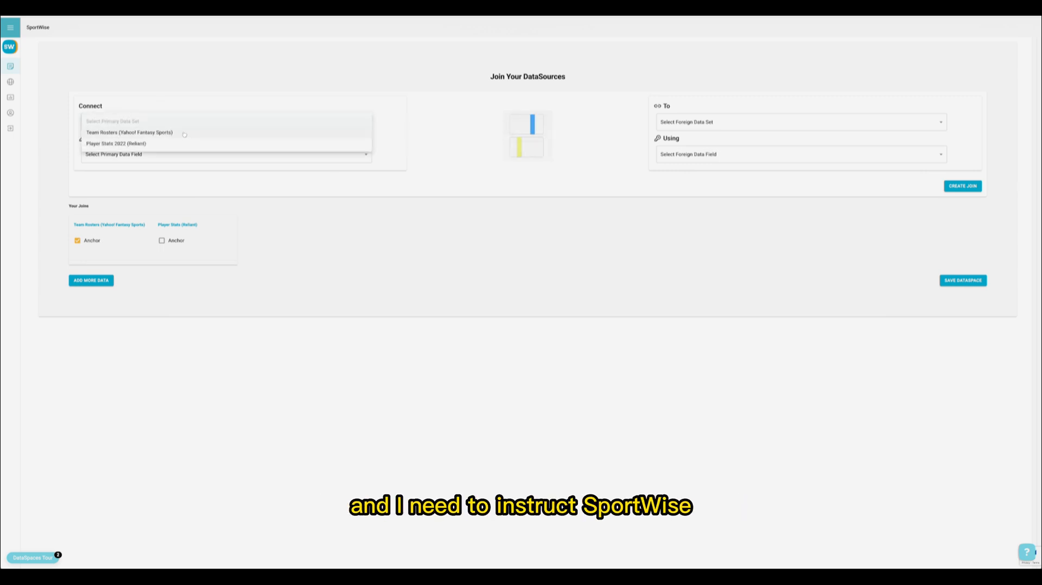
{"action": "left_click", "coordinate": [178, 133]}
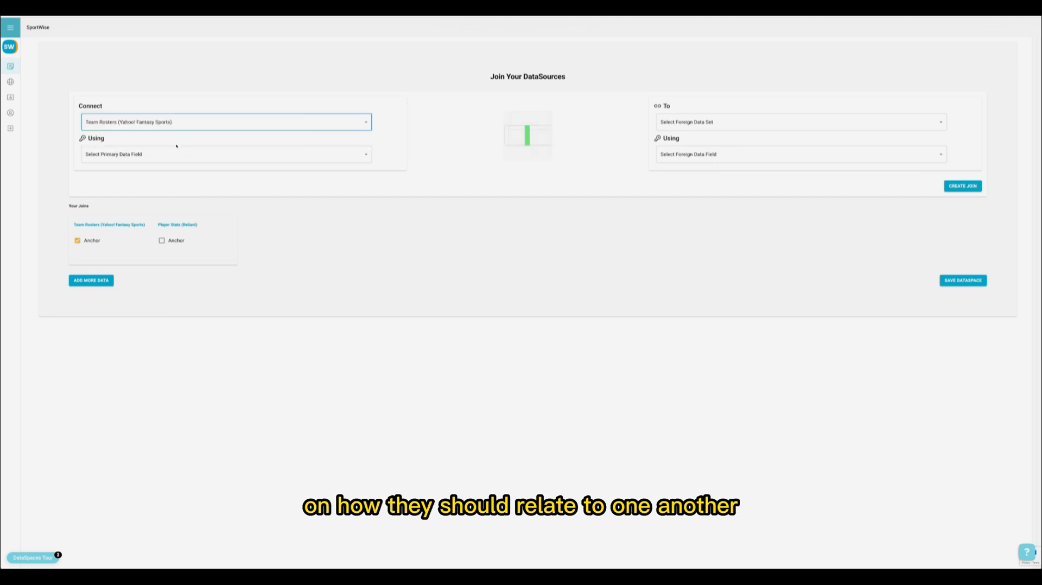
{"action": "left_click", "coordinate": [177, 154]}
{"action": "left_click", "coordinate": [112, 166]}
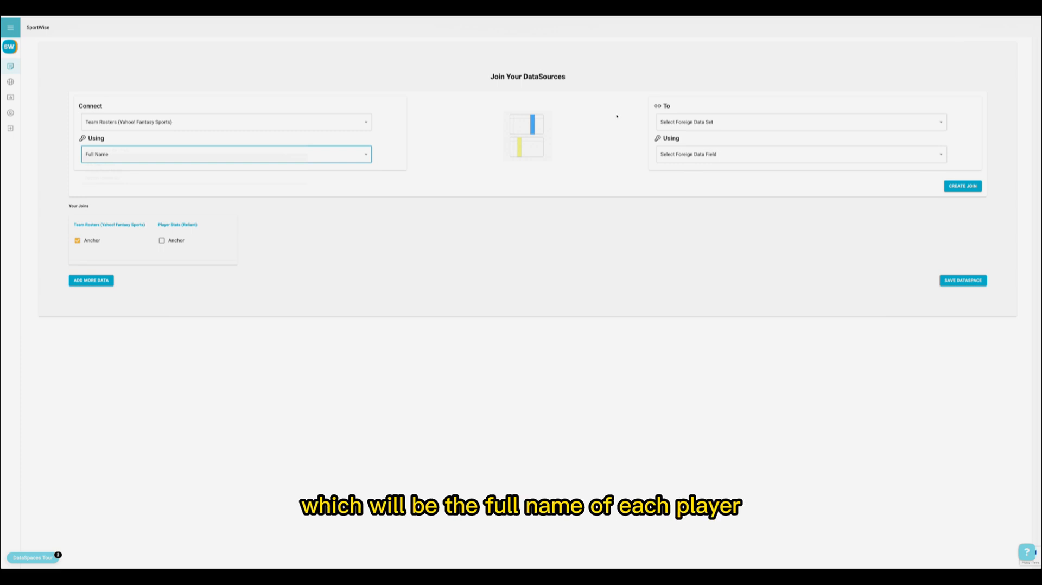
{"action": "left_click", "coordinate": [700, 122]}
{"action": "left_click", "coordinate": [699, 143]}
{"action": "left_click", "coordinate": [697, 157]}
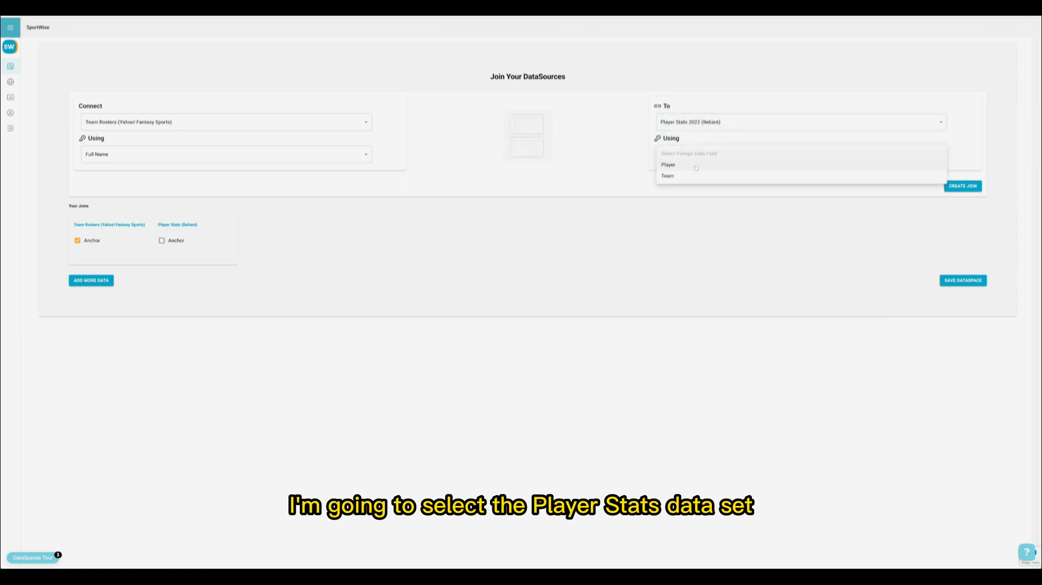
{"action": "left_click", "coordinate": [694, 164]}
{"action": "left_click", "coordinate": [962, 185]}
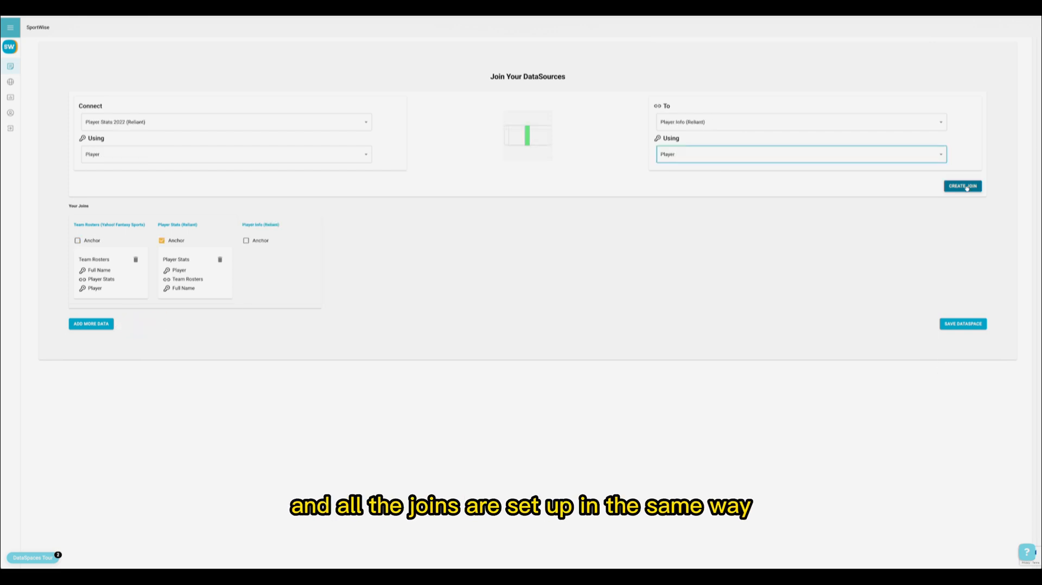
Step: Create the join between Player Stats and Player Info on their Player fields, and save the DataSpace
{"action": "left_click", "coordinate": [966, 186]}
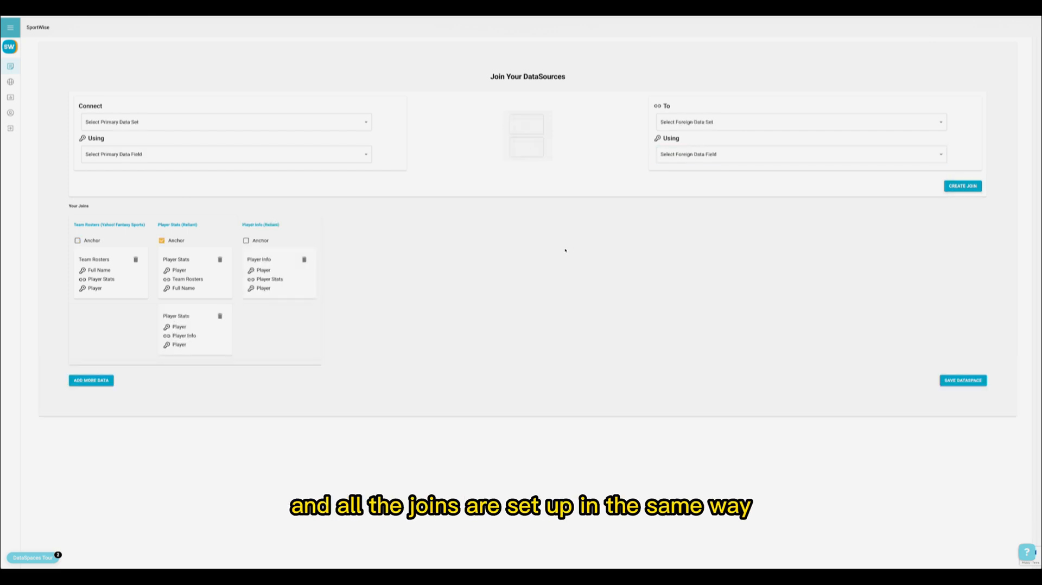
{"action": "left_click", "coordinate": [947, 382]}
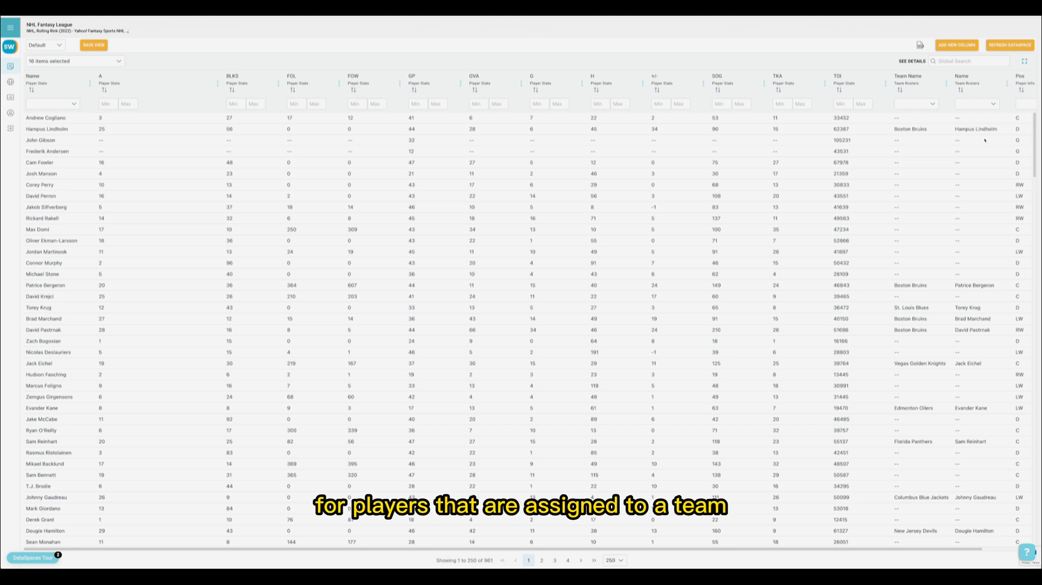
{"action": "scroll", "coordinate": [992, 140], "scroll_direction": "right", "scroll_amount": 2}
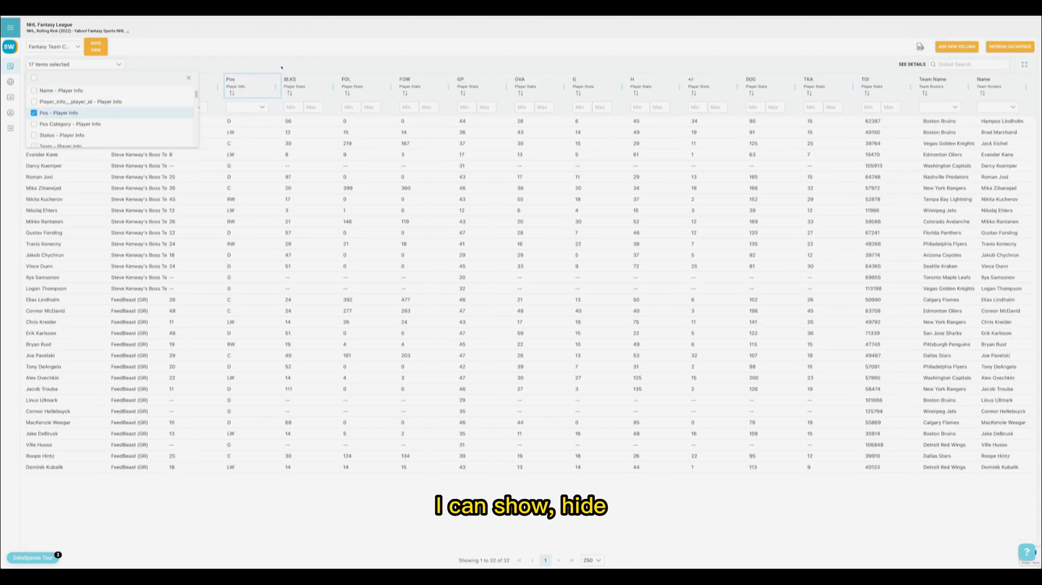
Step: Close the column selection list and try to sort the table by the Player Info Pos column
{"action": "left_click", "coordinate": [156, 107]}
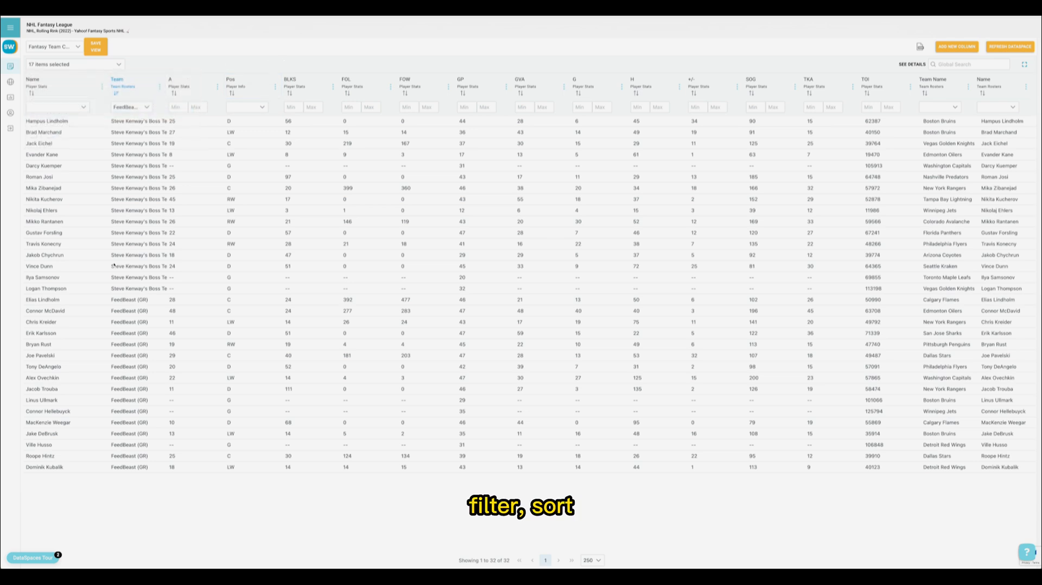
{"action": "left_click", "coordinate": [232, 93]}
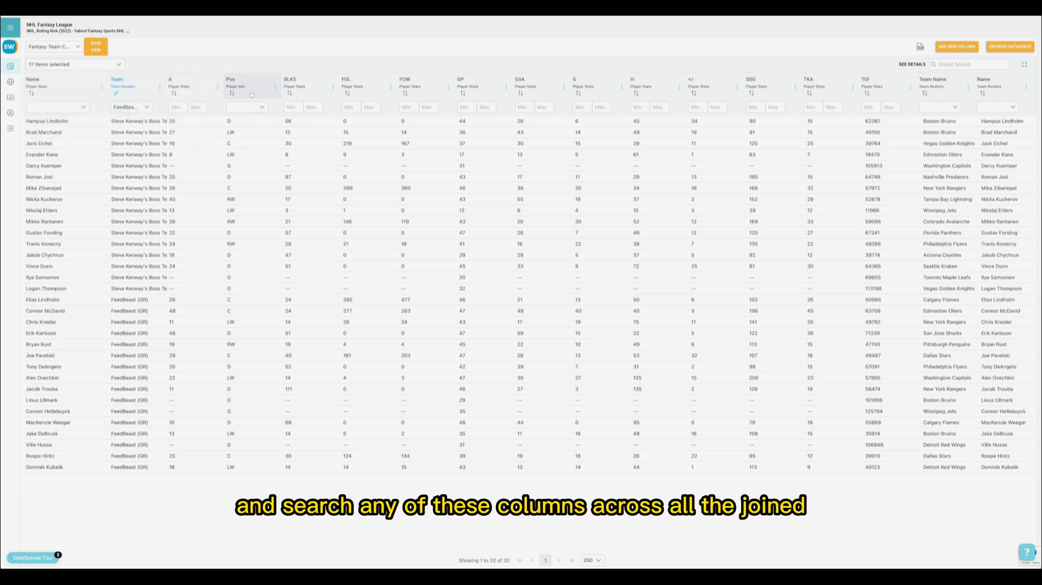